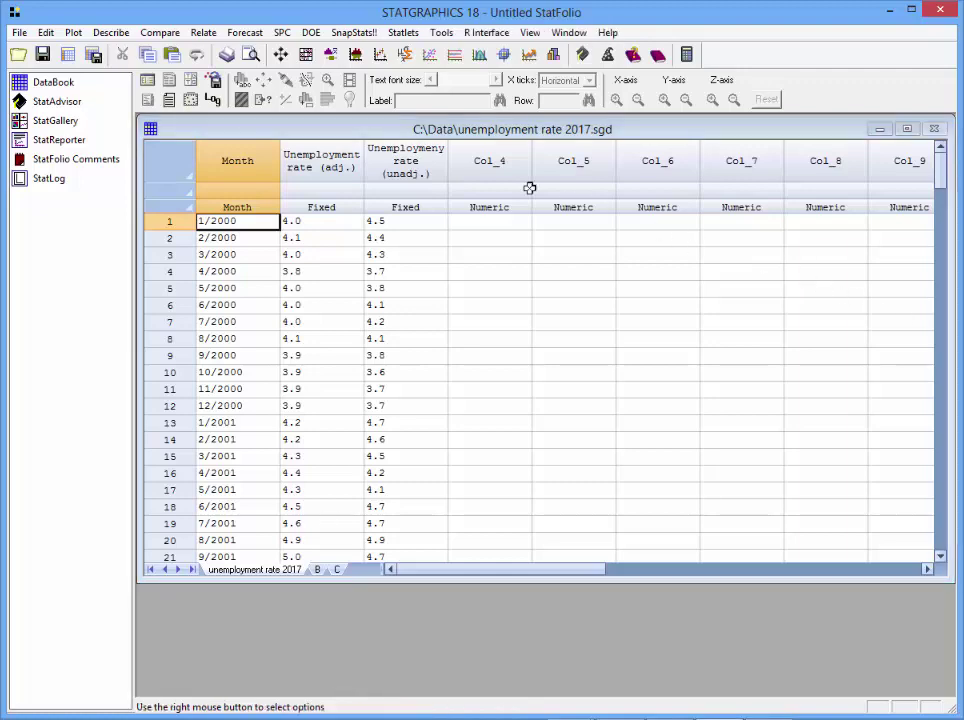
- Run a time series Descriptive Methods analysis of Unemployment rate (adj.) with Month as time indices, no adjustments, including the Tests for Randomness table
left_click(118, 33)
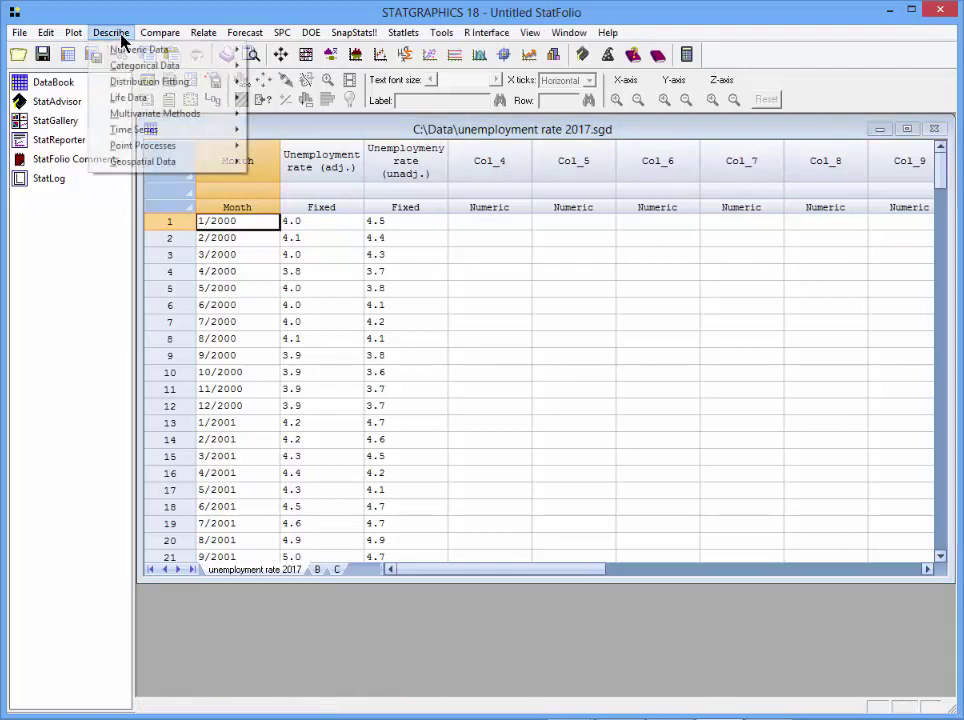
mouse_move(178, 131)
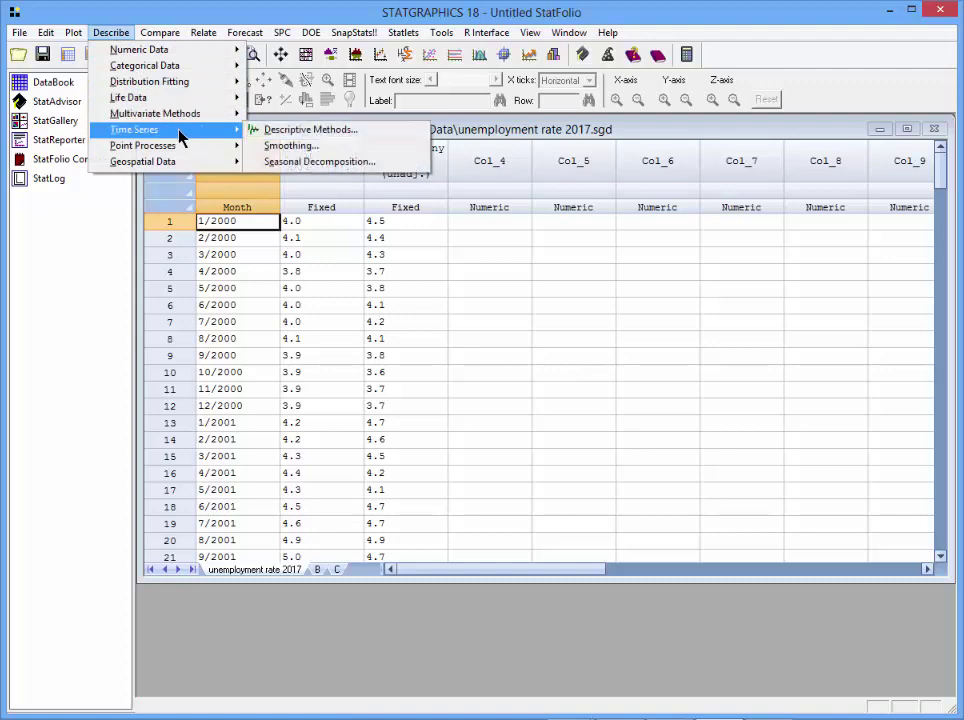
left_click(280, 140)
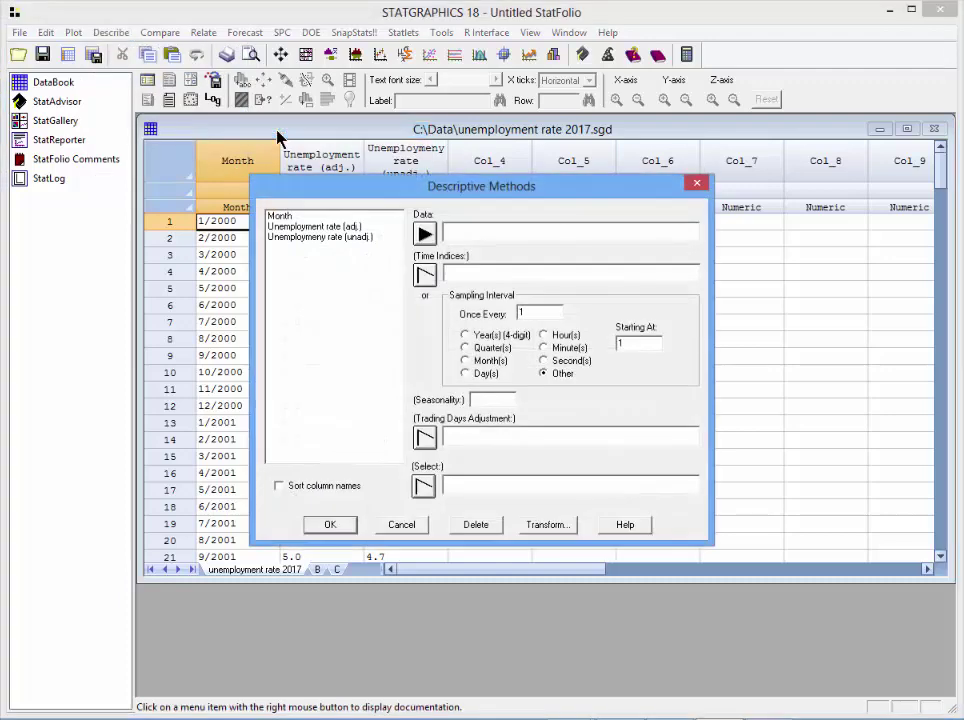
left_click(355, 228)
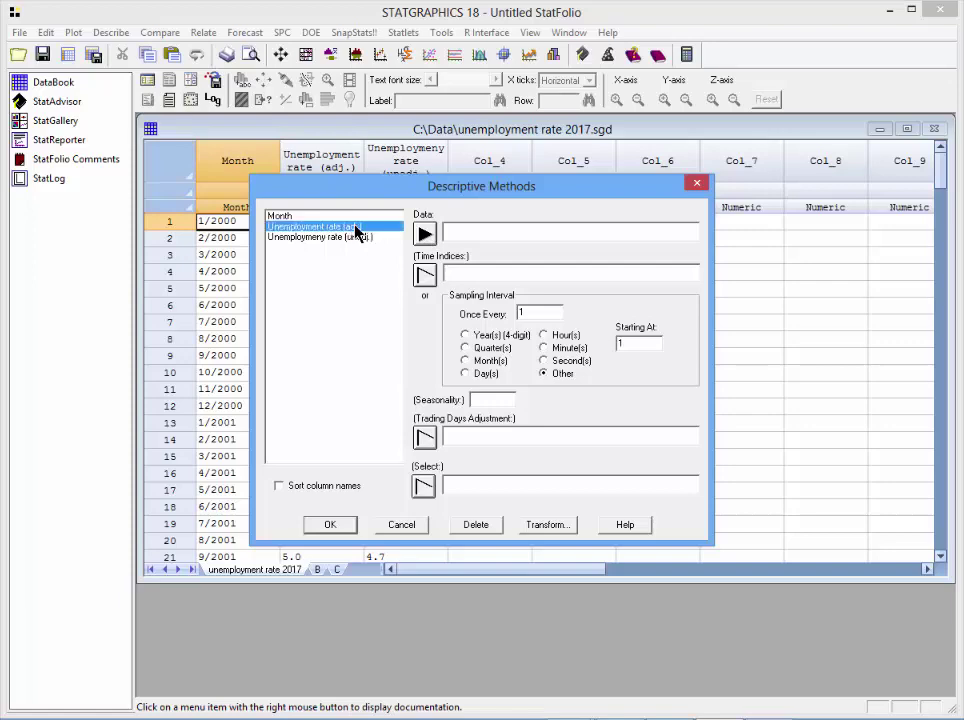
left_click(425, 235)
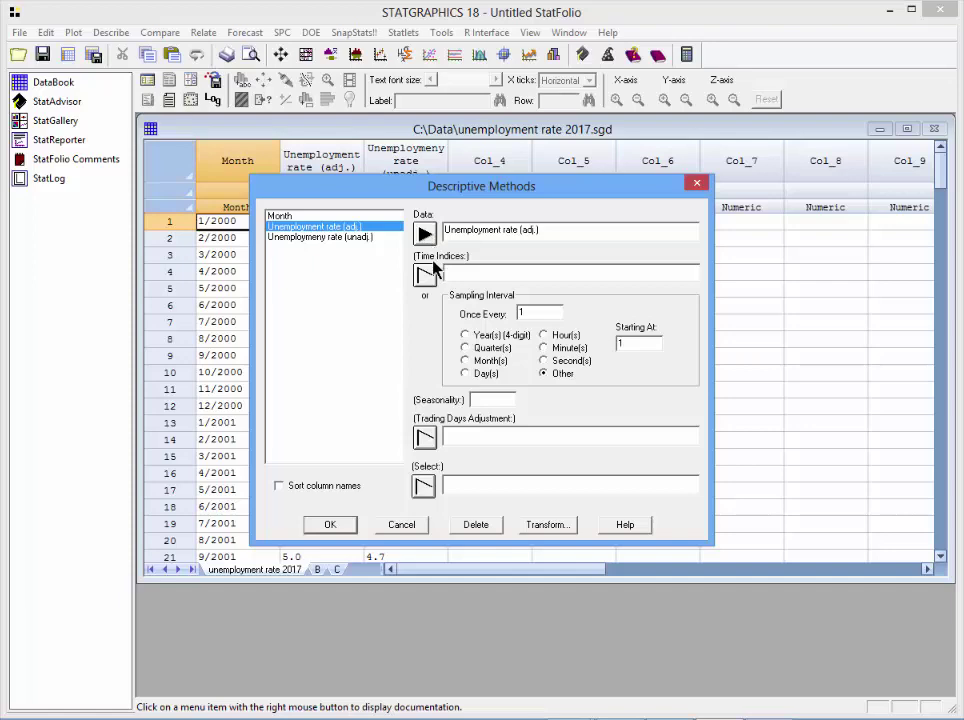
left_click(280, 216)
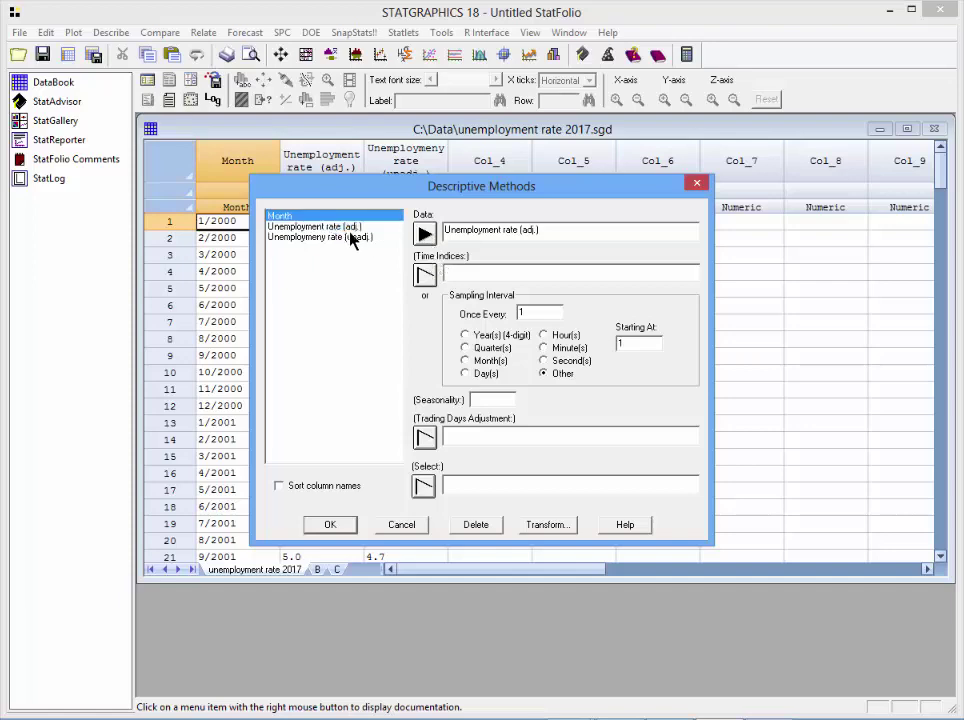
left_click(424, 275)
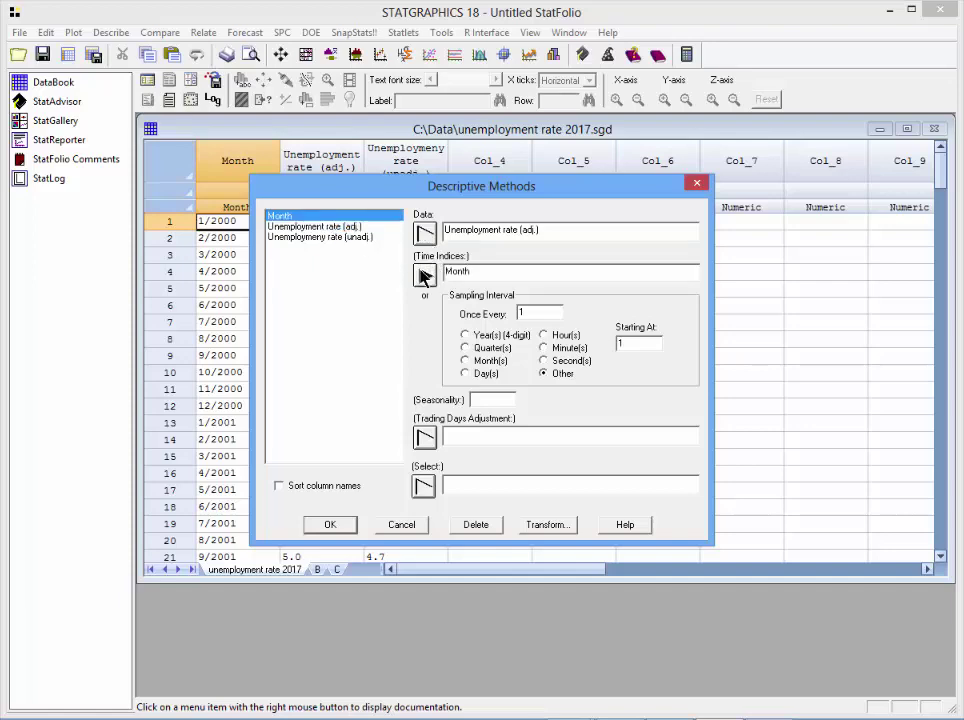
left_click(333, 525)
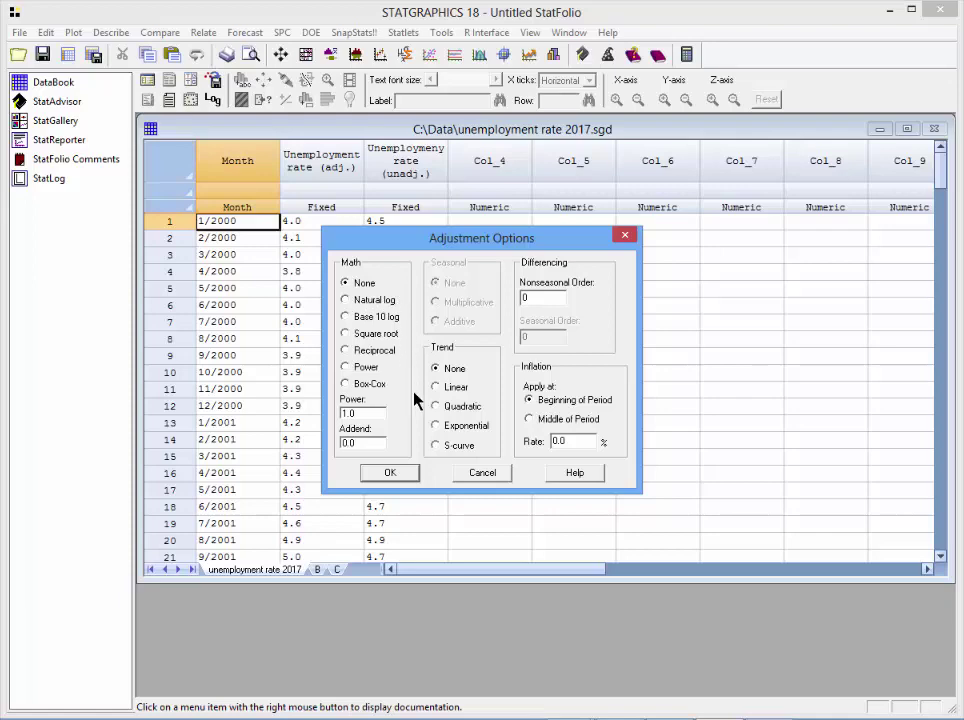
left_click(406, 475)
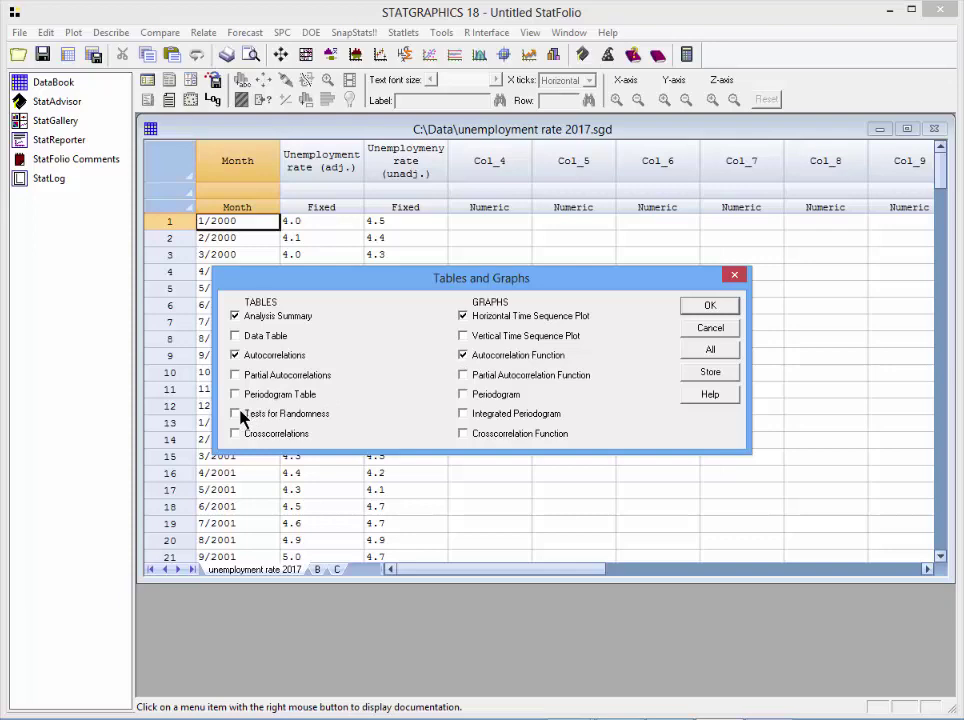
left_click(694, 311)
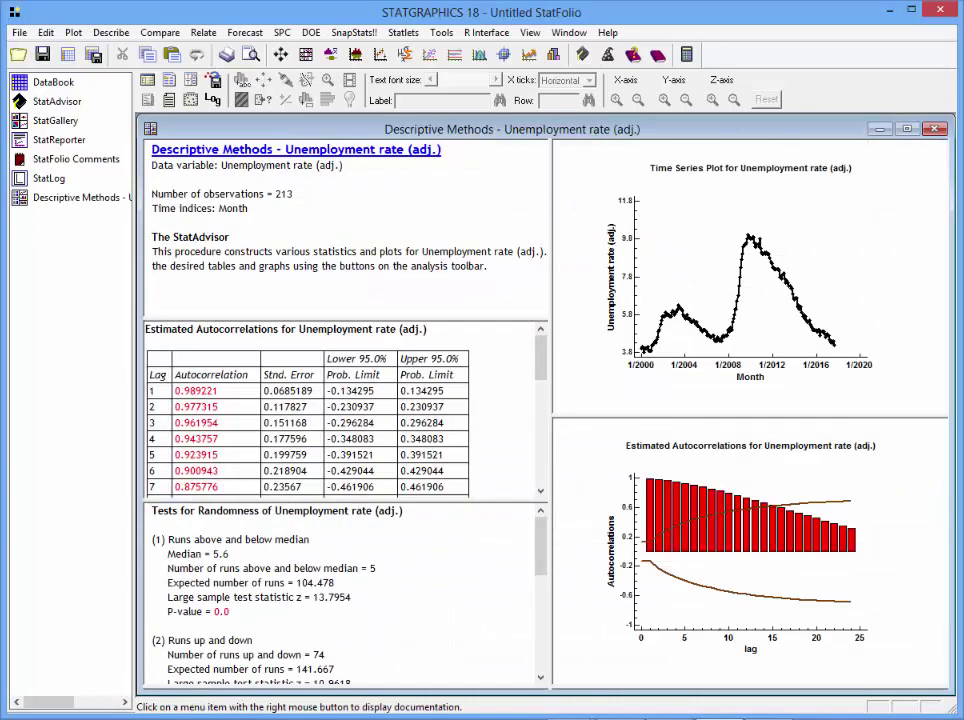
- Examine the time series plot and the estimated autocorrelations plot in enlarged view
double_click(898, 297)
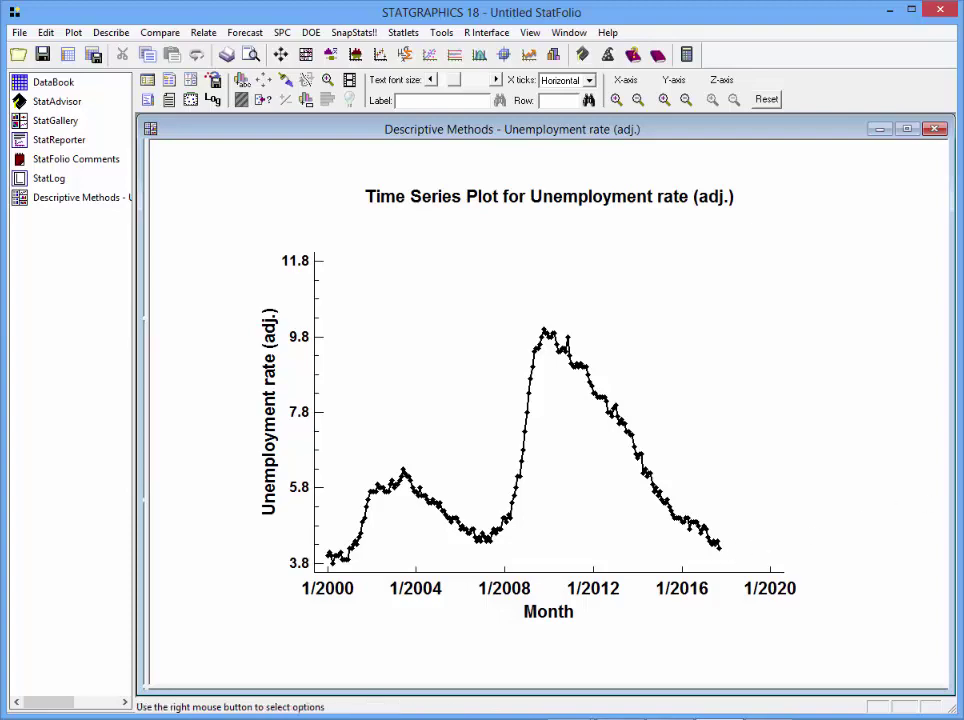
double_click(789, 362)
double_click(869, 500)
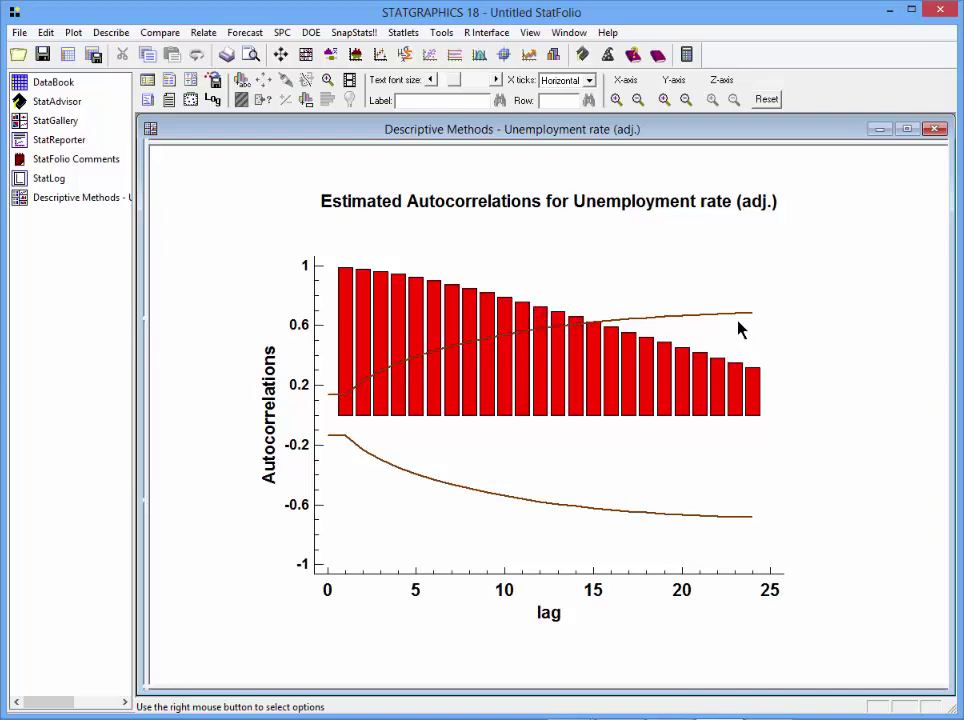
double_click(772, 440)
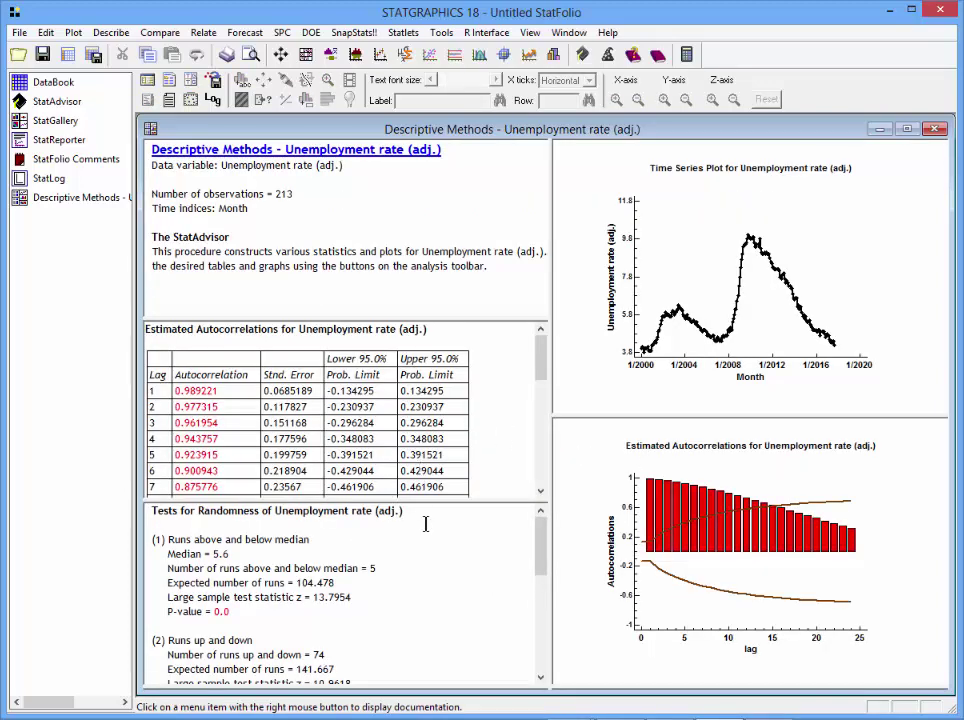
- Set the number of lags for the Ljung-Box test in the Tests for Randomness results to 36
double_click(424, 522)
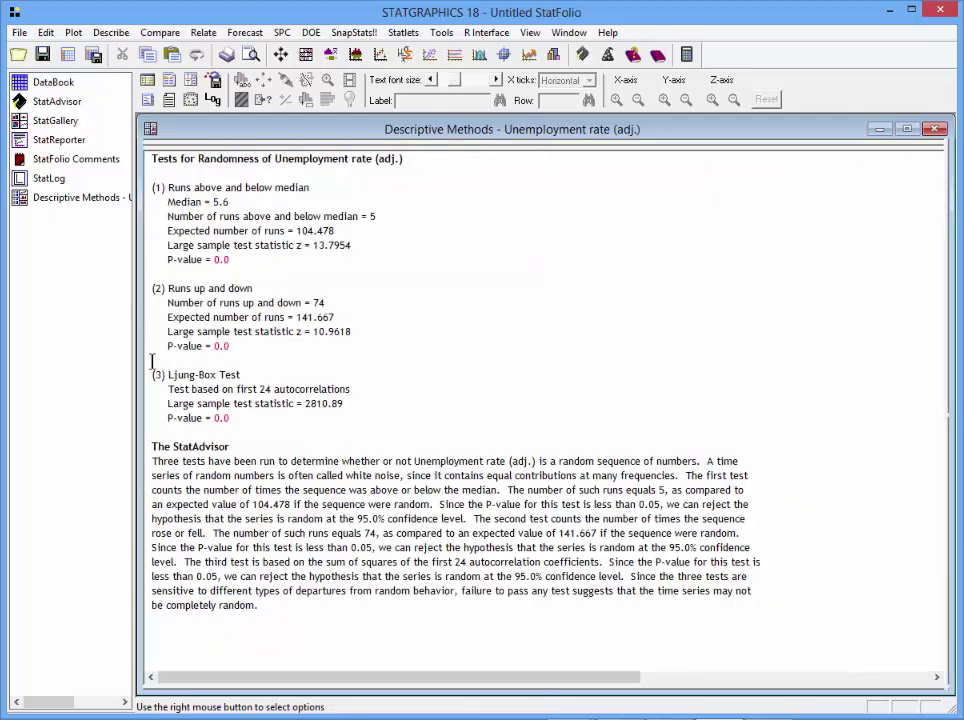
left_click_drag(148, 362, 129, 422)
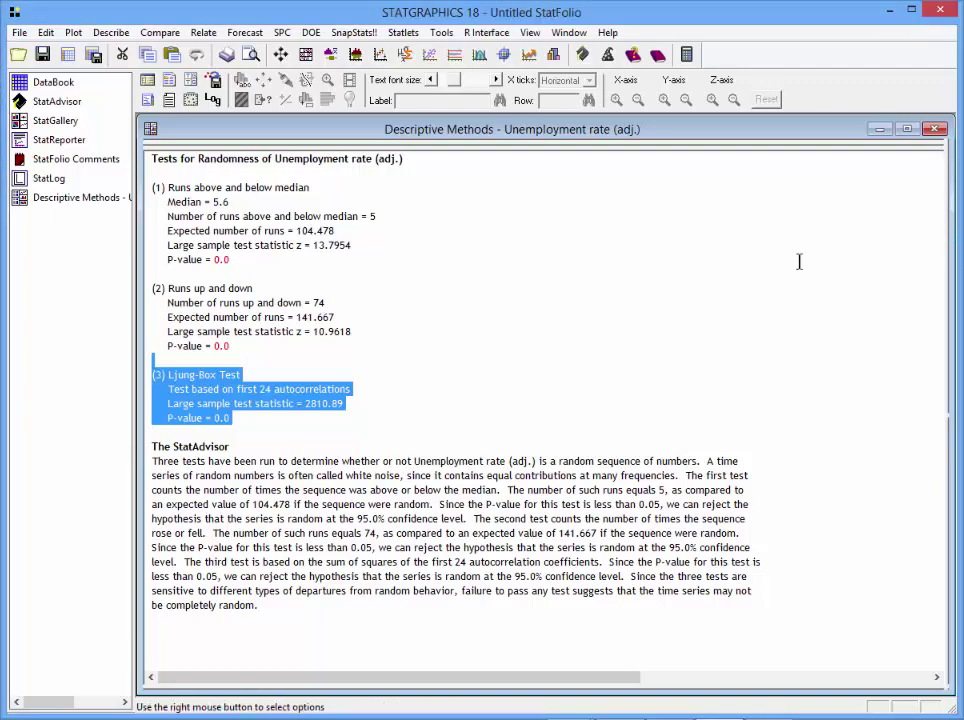
right_click(543, 283)
left_click(573, 293)
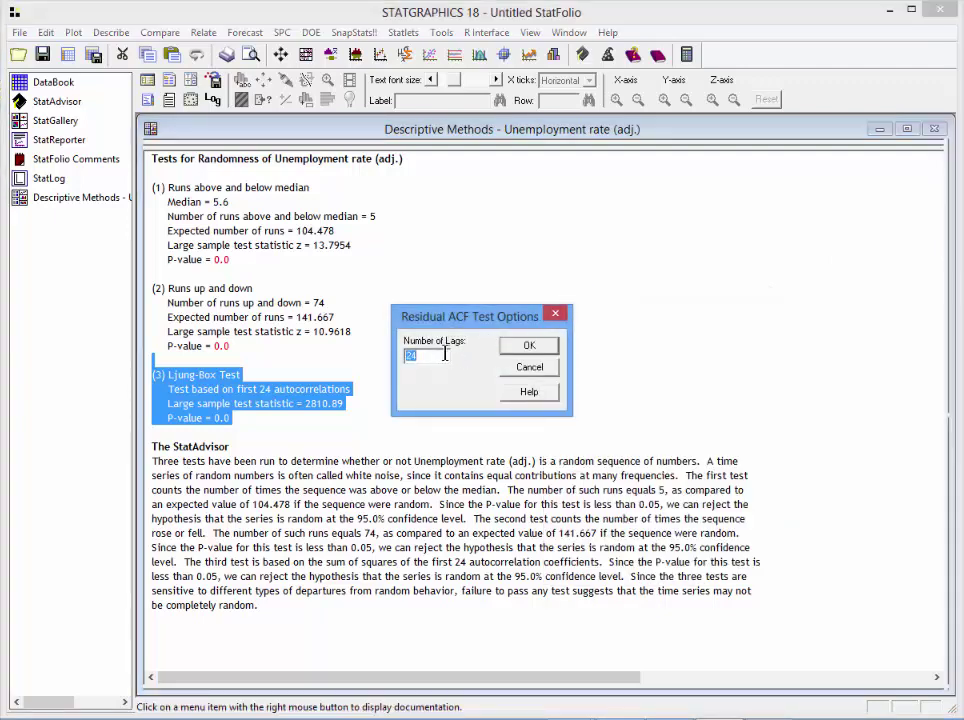
left_click(444, 355)
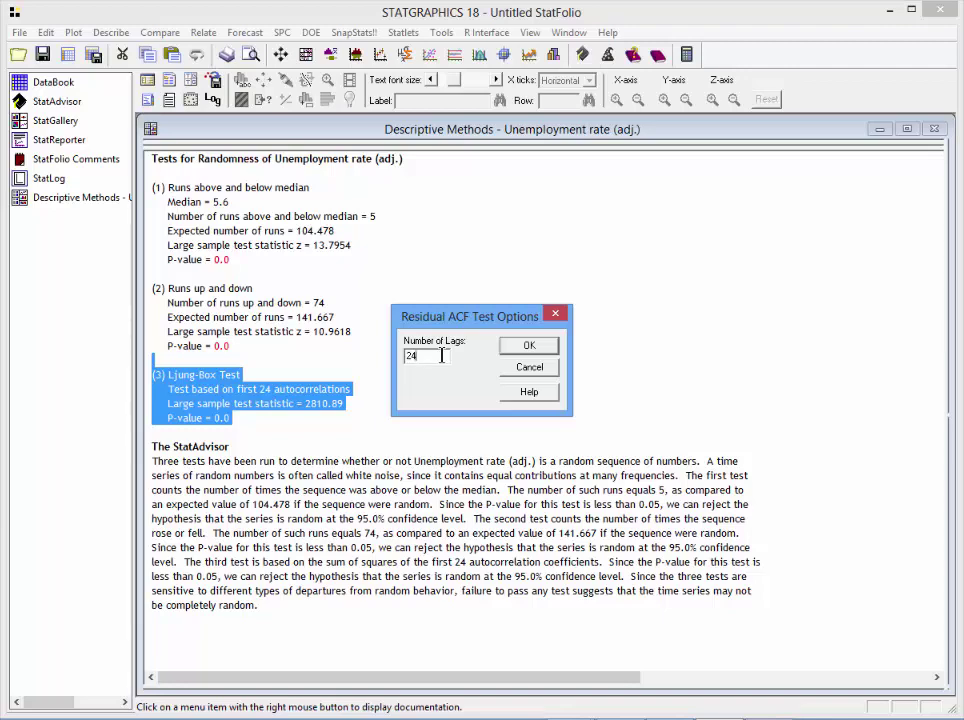
key("BackSpace")
key("BackSpace")
type("36")
left_click(526, 346)
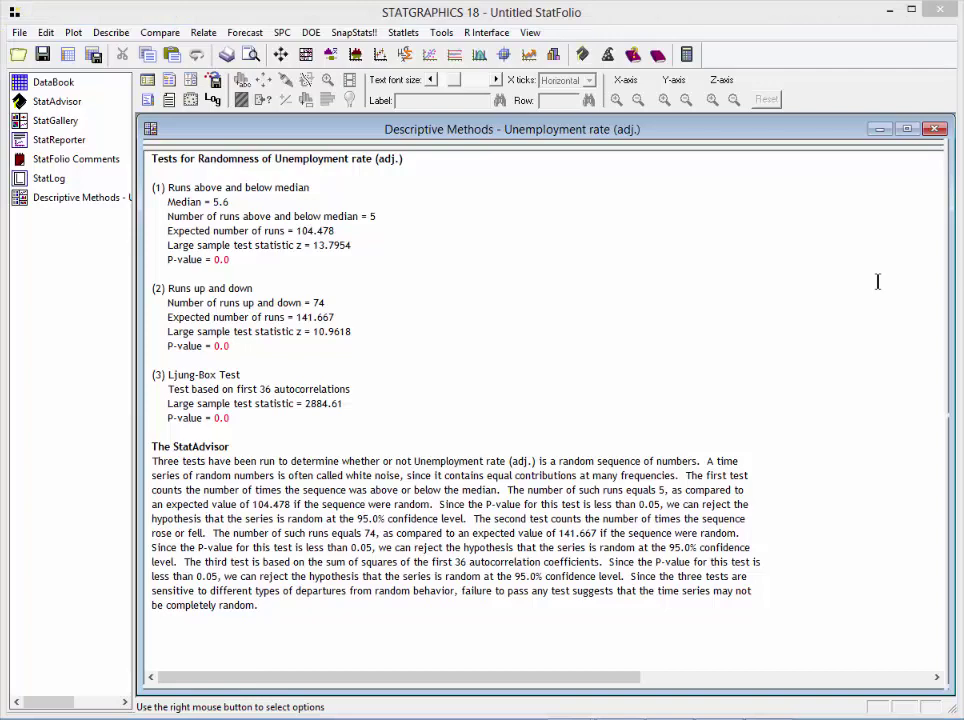
double_click(632, 320)
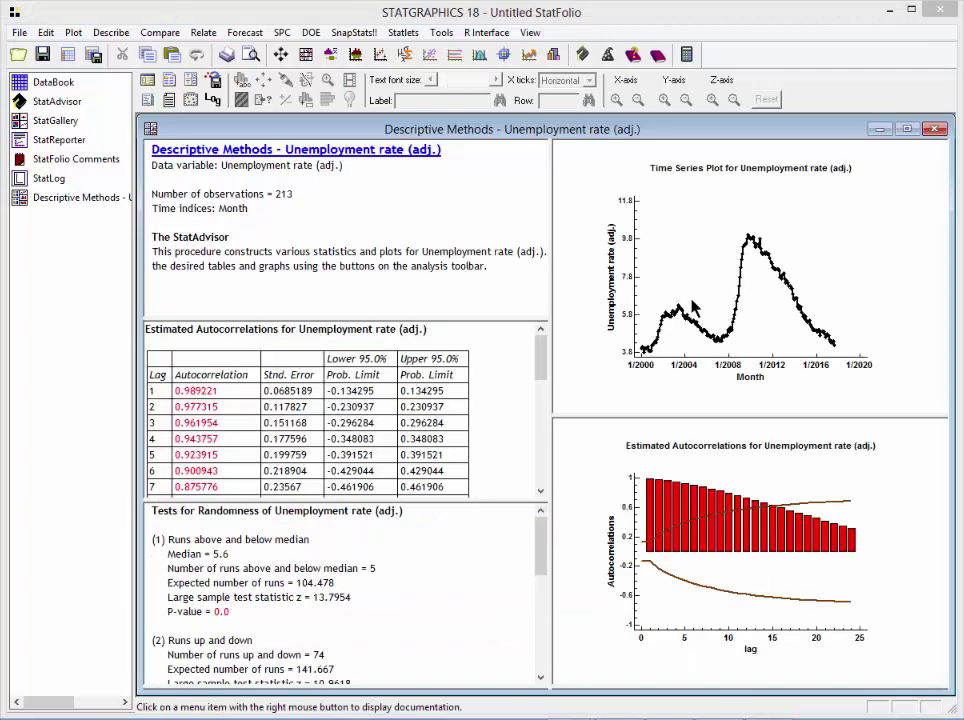
- Set up automatic model selection forecasting for Unemployment rate (adj.) with Month as time indices and 12 forecasts
double_click(798, 283)
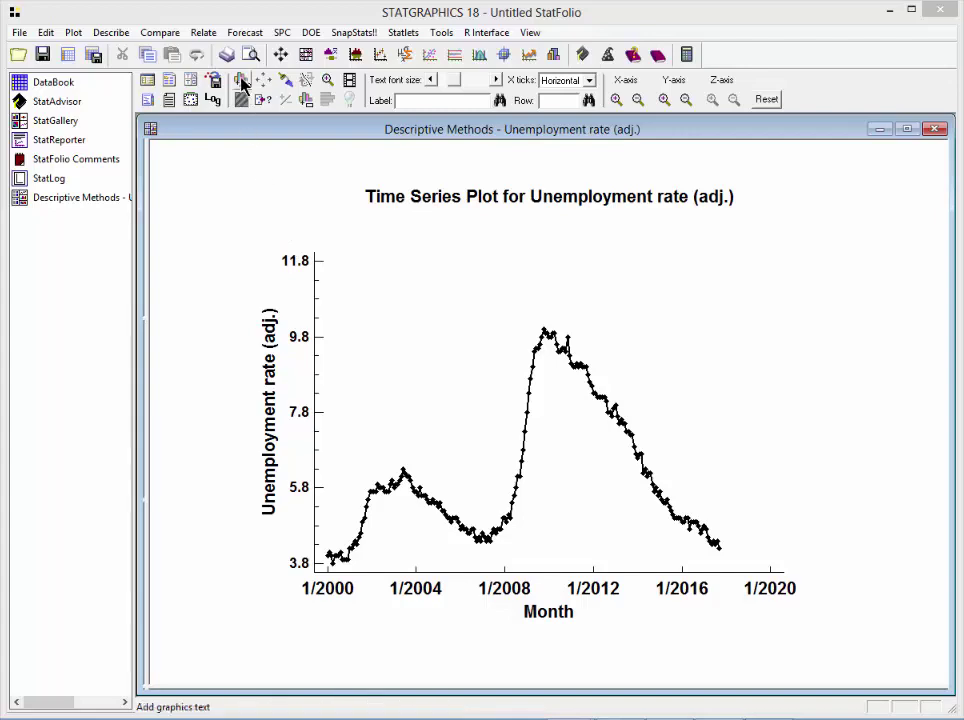
left_click(246, 38)
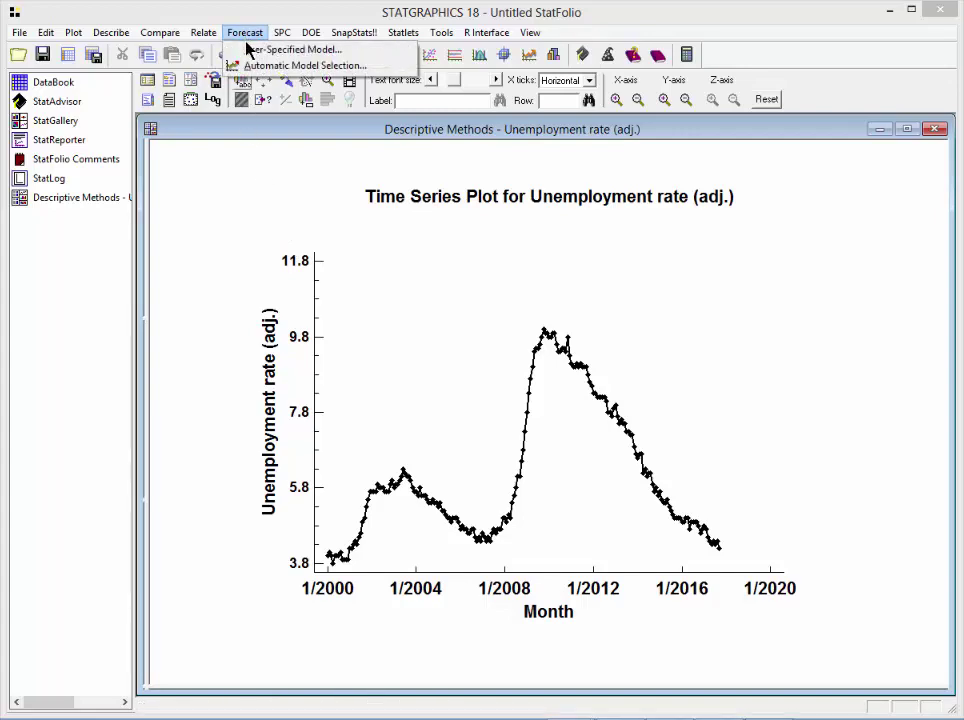
left_click(251, 67)
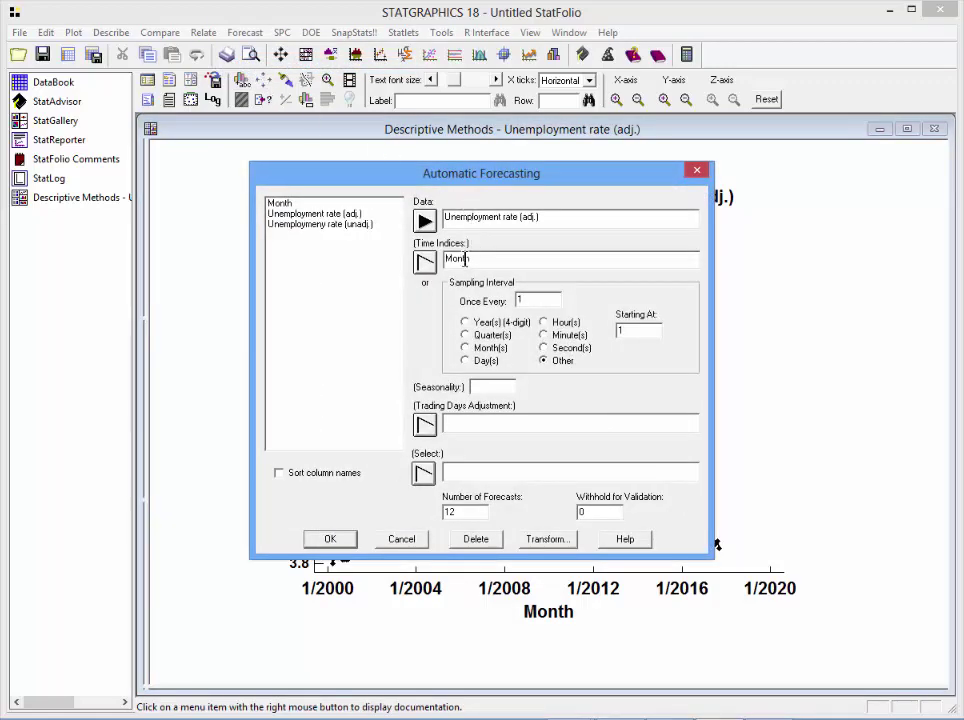
left_click(332, 540)
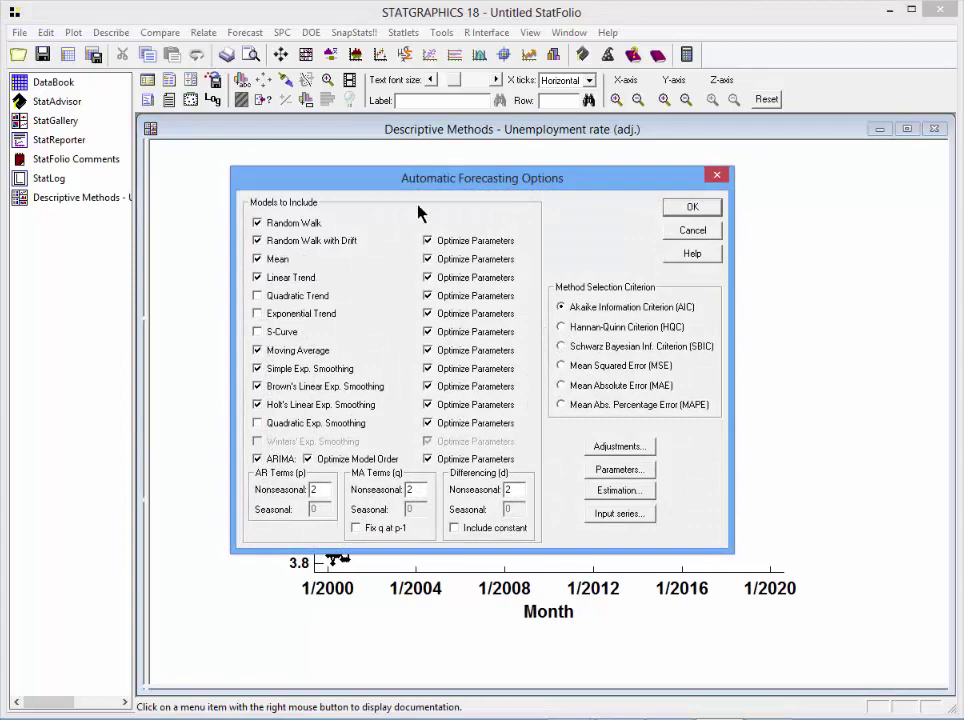
- Add the Quadratic Trend, Exponential Trend, S-Curve and Quadratic Exp. Smoothing models, and generate the forecast with the default tables and graphs
left_click(283, 299)
left_click(278, 314)
left_click(275, 332)
left_click(259, 423)
left_click(692, 208)
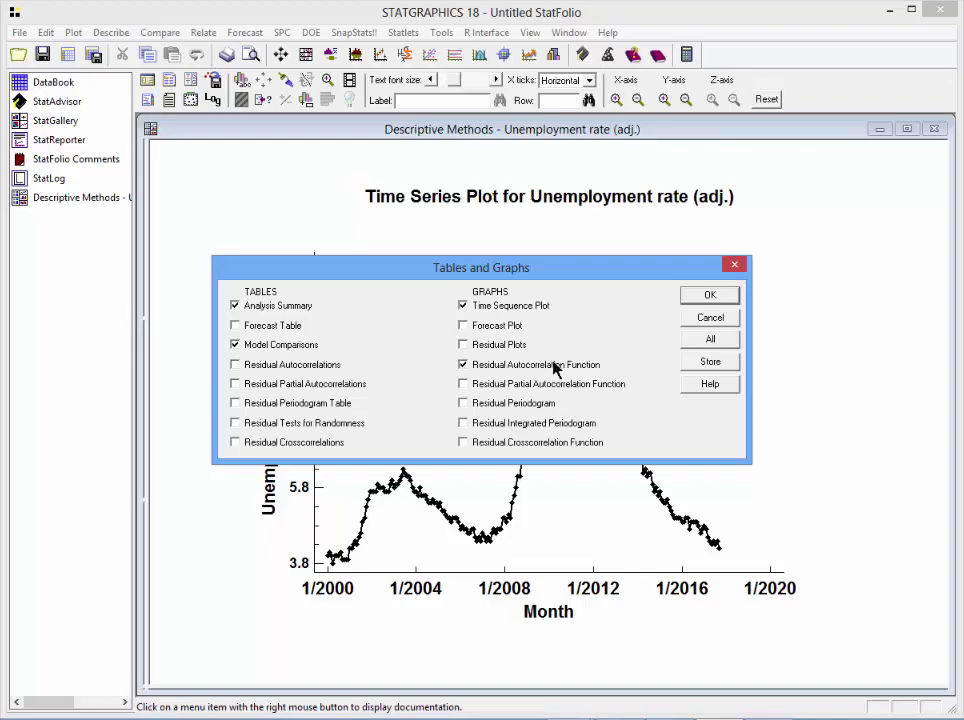
left_click(706, 295)
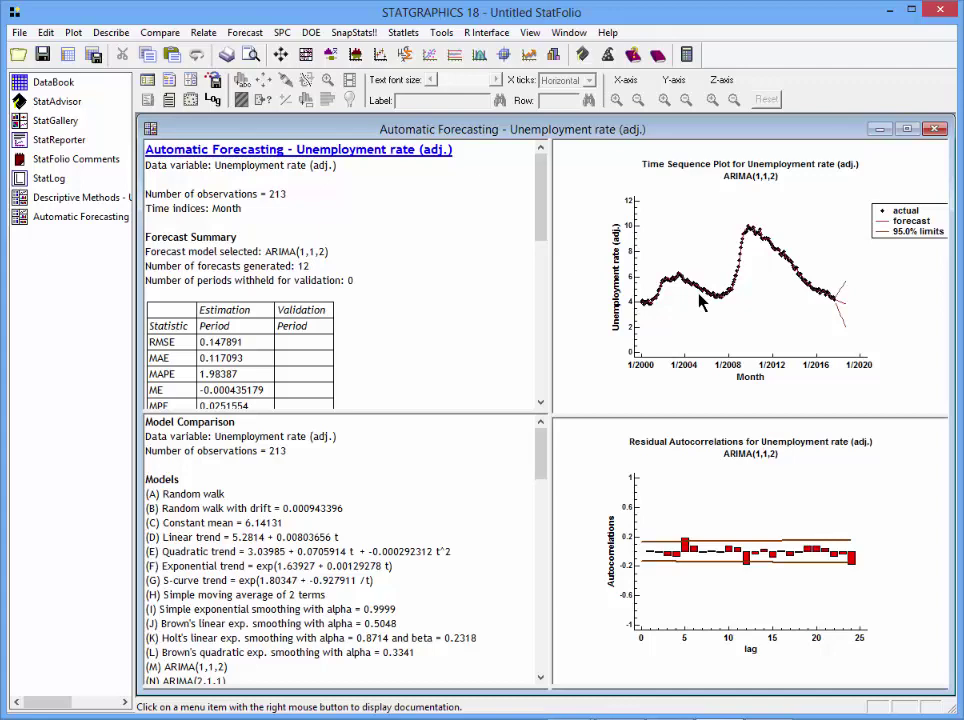
- Examine the forecast's time sequence plot and the residual autocorrelations plot in enlarged view
double_click(719, 317)
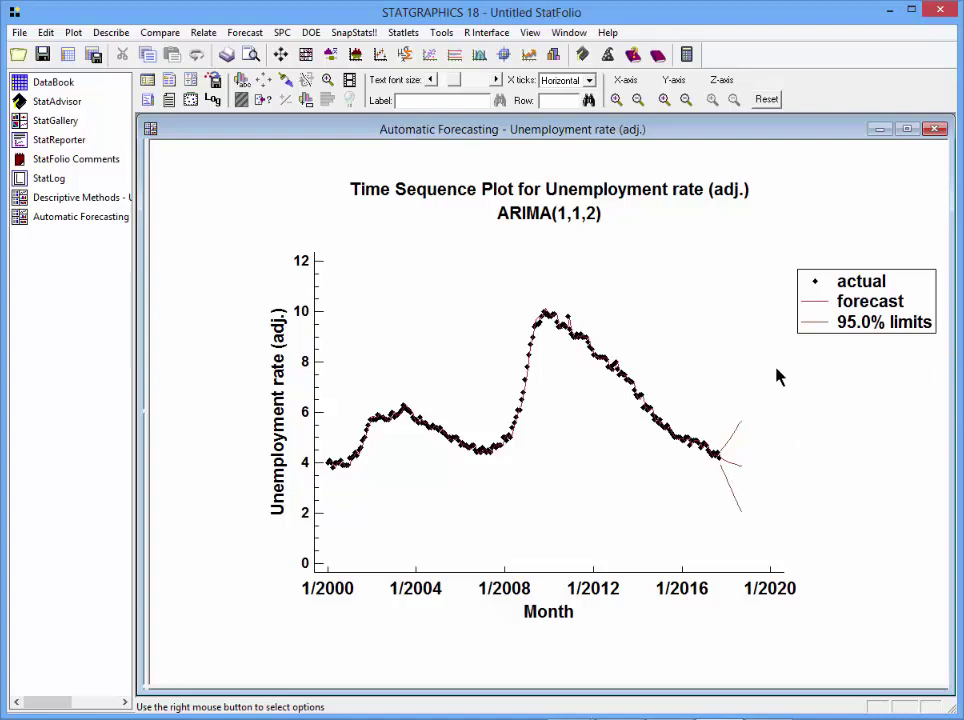
double_click(743, 362)
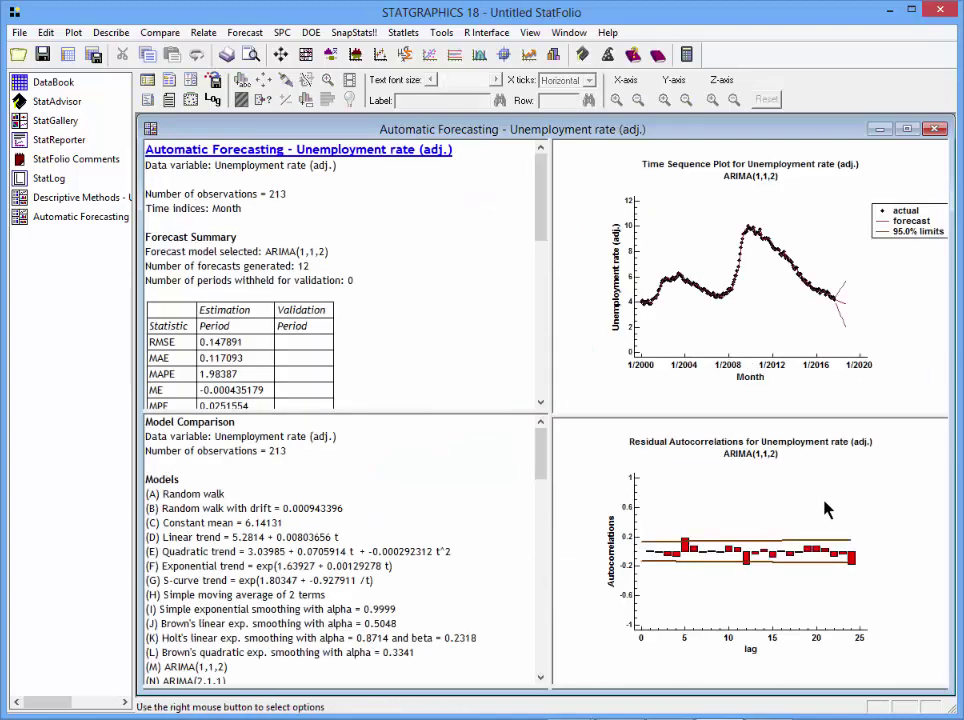
double_click(826, 510)
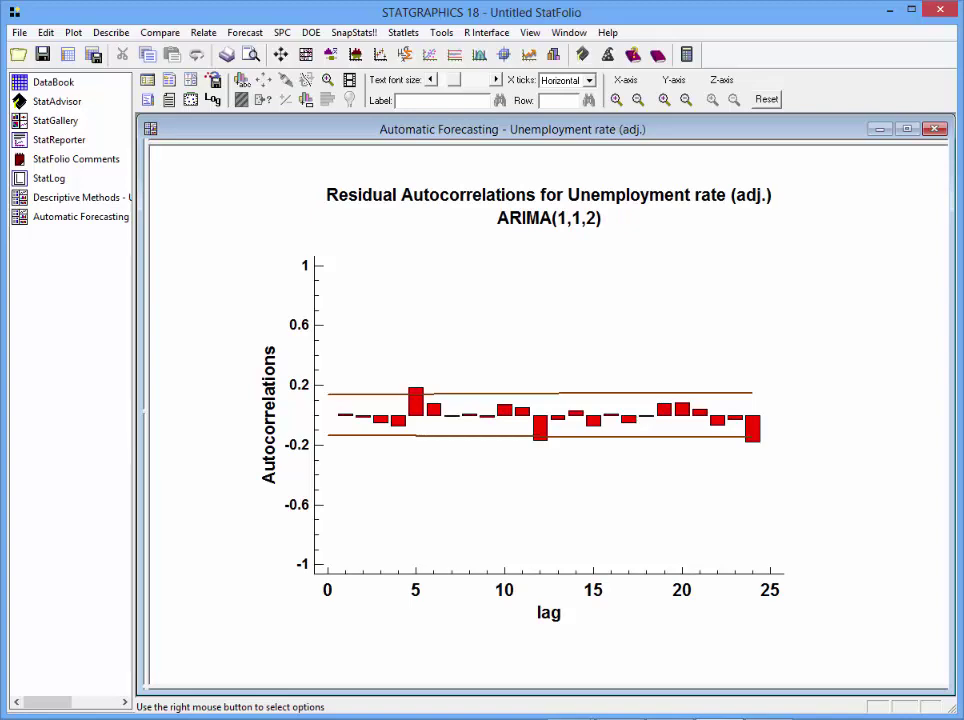
- Add the Residual Tests for Randomness table to the automatic forecasting results
left_click(190, 84)
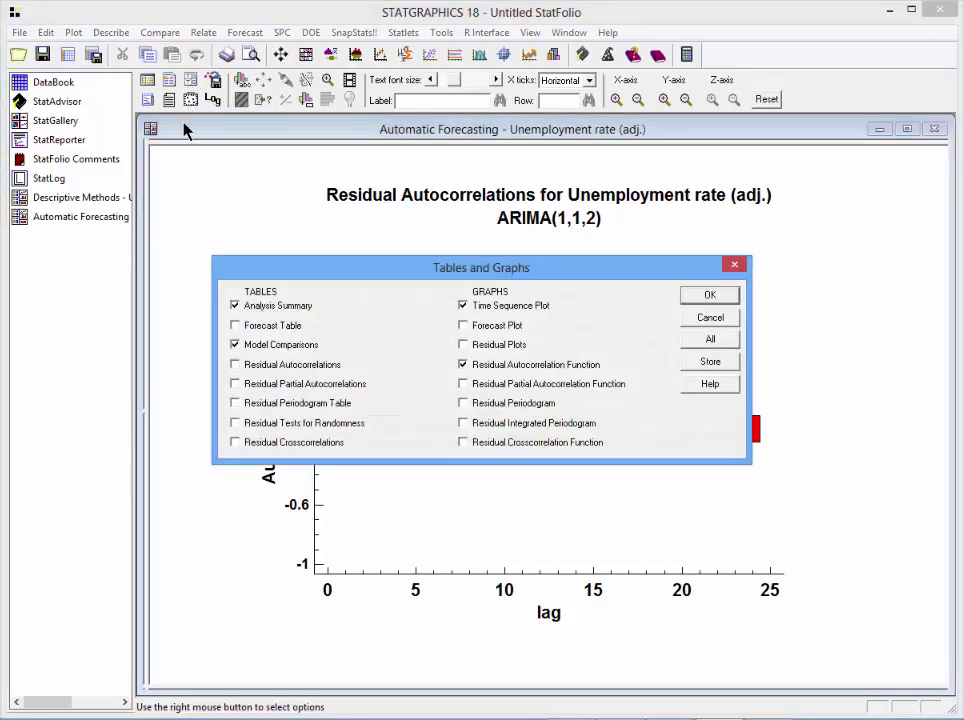
left_click(236, 424)
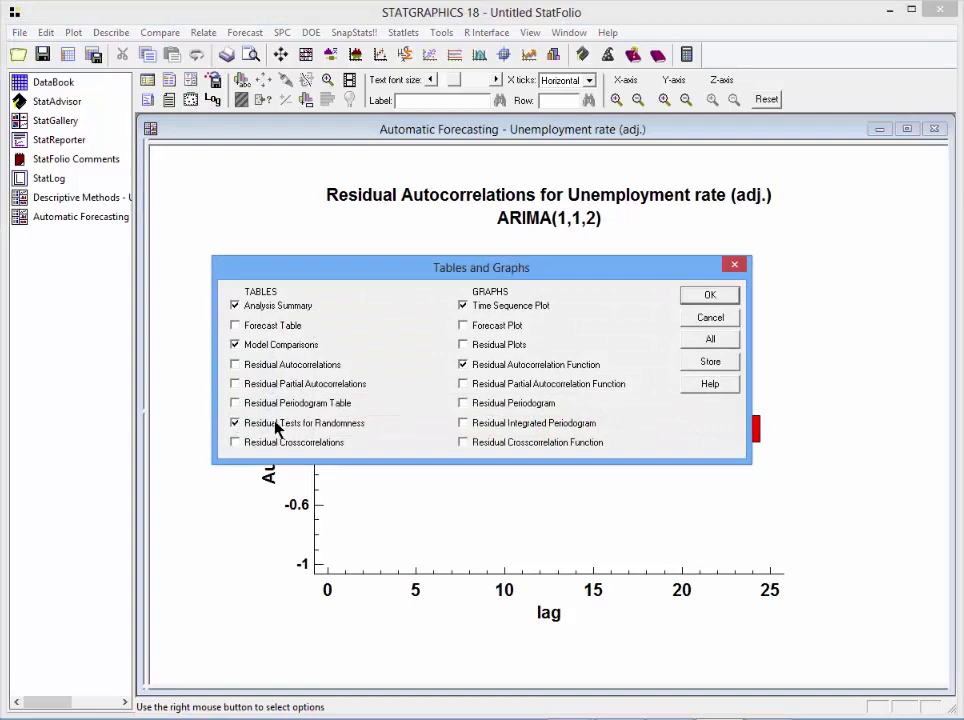
left_click(710, 297)
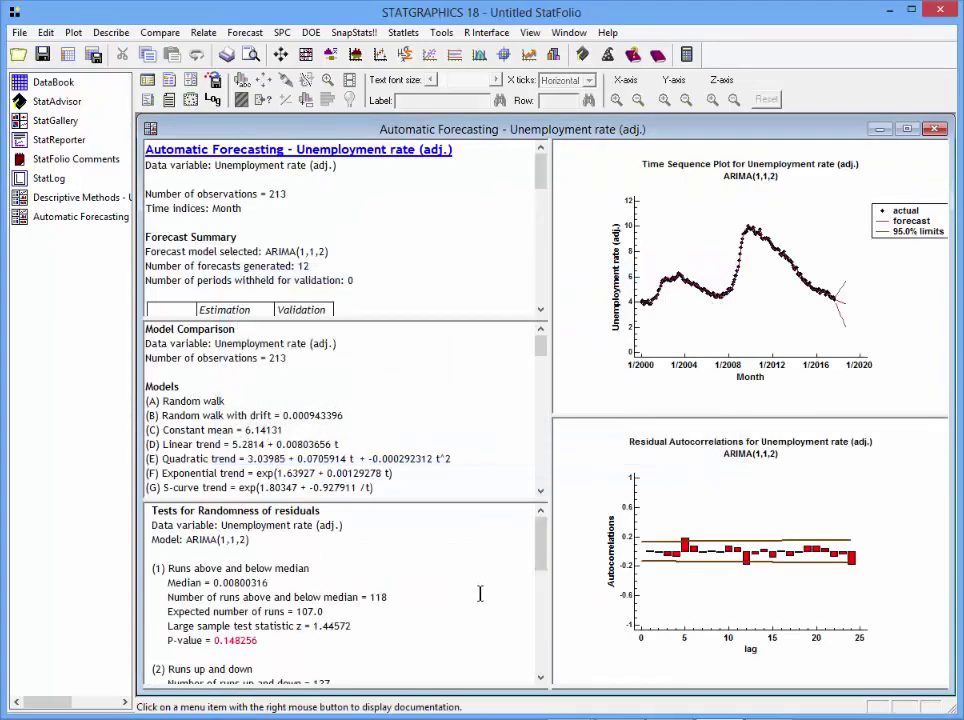
- Examine the residual randomness tests in enlarged view, highlighting the Ljung-Box test result
double_click(480, 594)
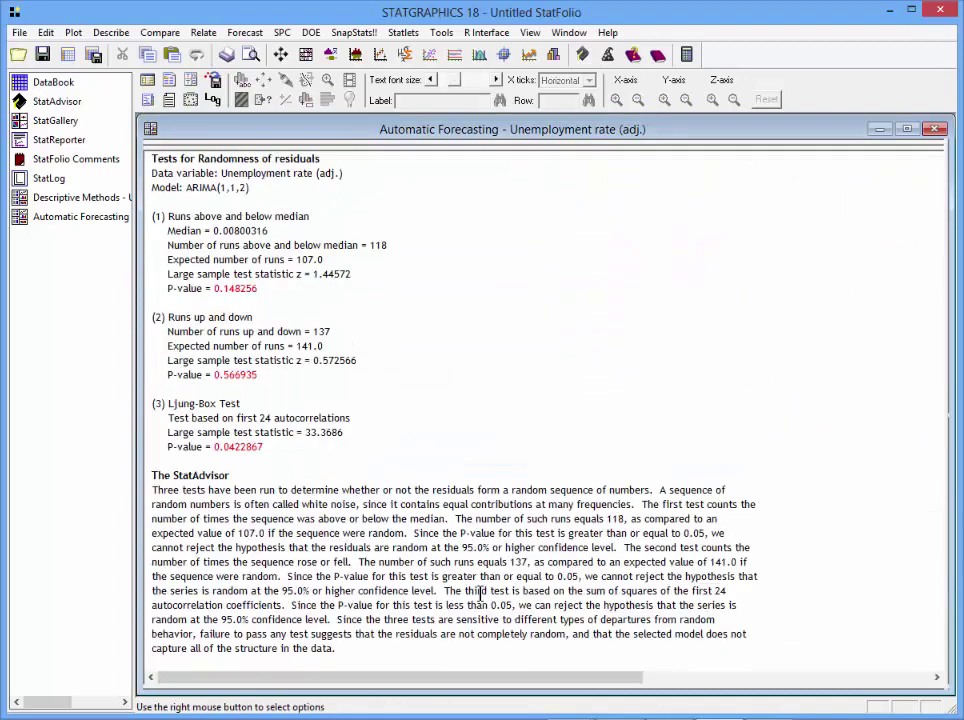
left_click_drag(265, 447, 133, 408)
left_click(313, 443)
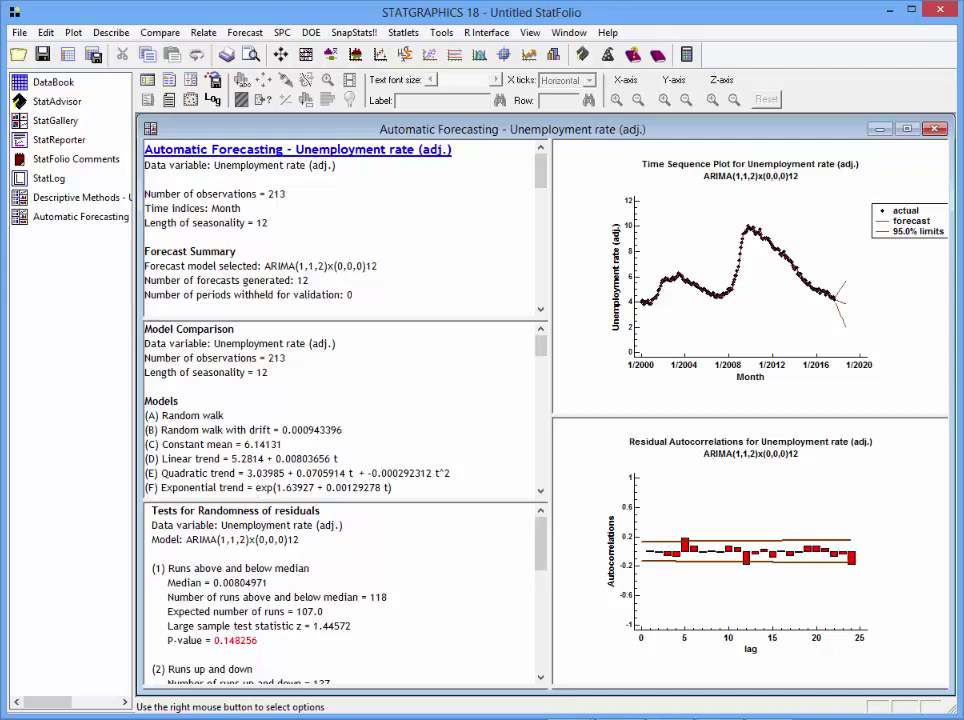
- Set up a new automatic forecast of Unemployment rate (adj.) using a seasonality of 12
left_click(246, 34)
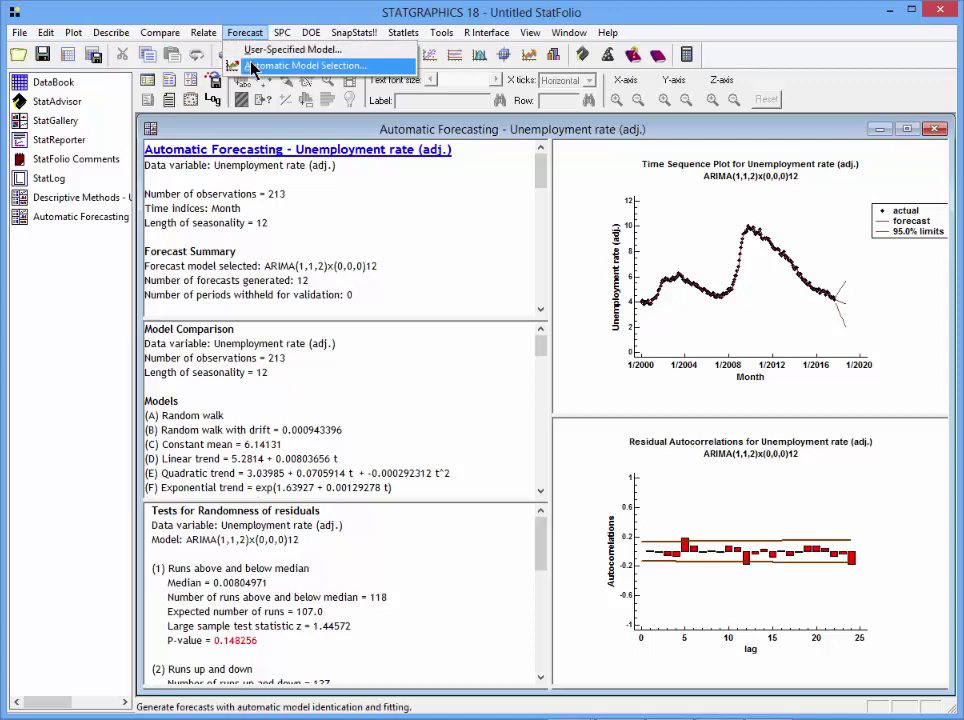
left_click(252, 66)
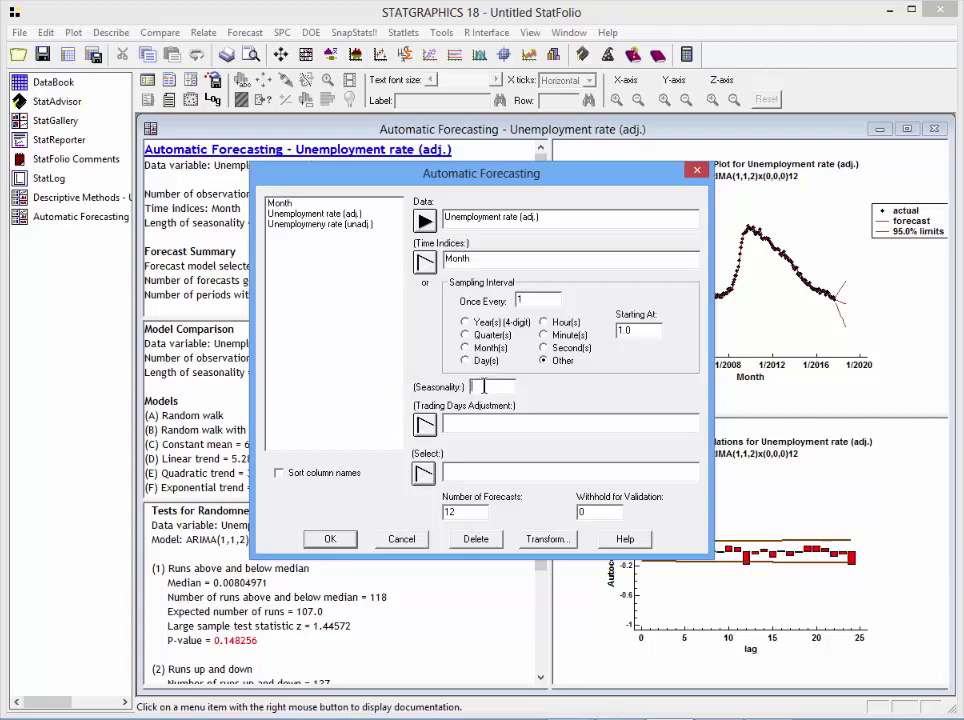
type("12")
left_click(335, 541)
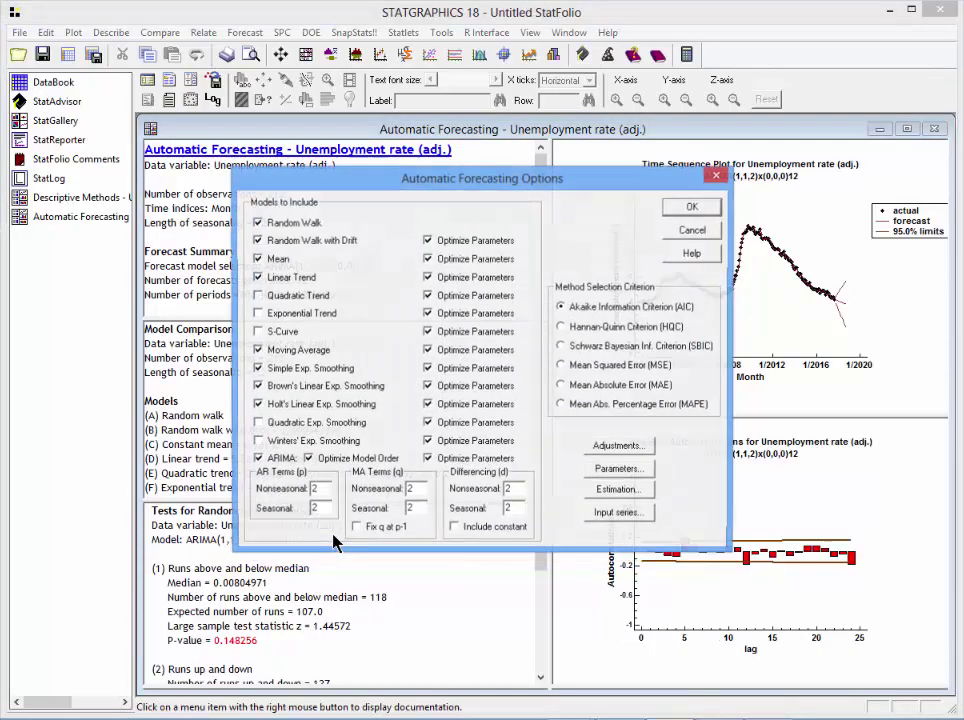
- Add the Quadratic Trend, Exponential Trend, S-Curve, Quadratic and Winters' Exp. Smoothing models, and generate the forecast with the Residual Tests for Randomness table included
left_click(263, 298)
left_click(264, 315)
left_click(259, 332)
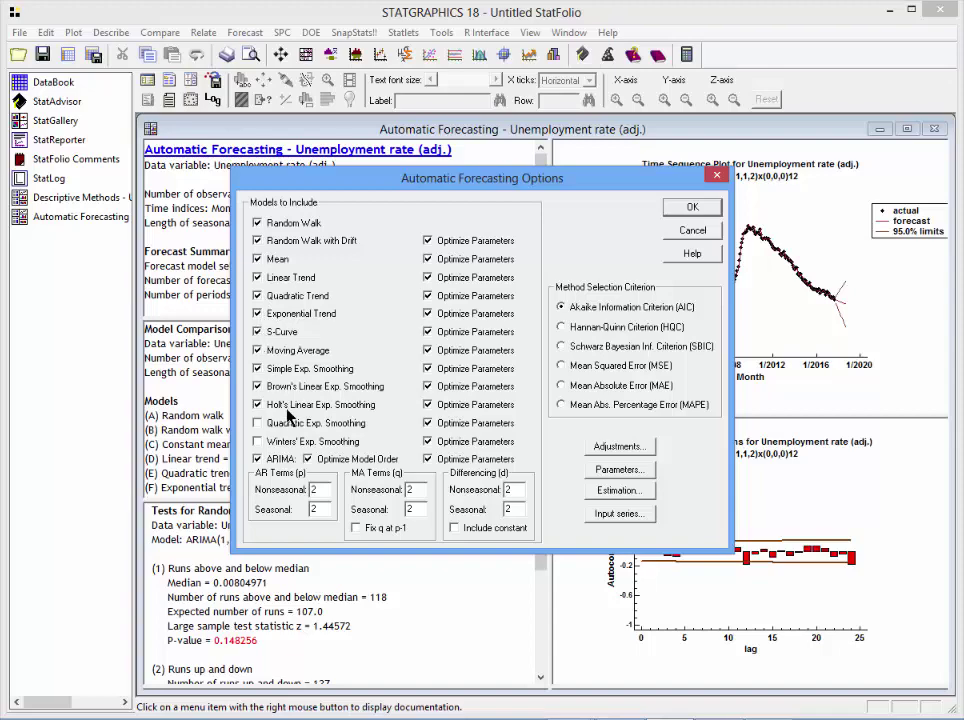
left_click(258, 423)
left_click(259, 441)
left_click(688, 207)
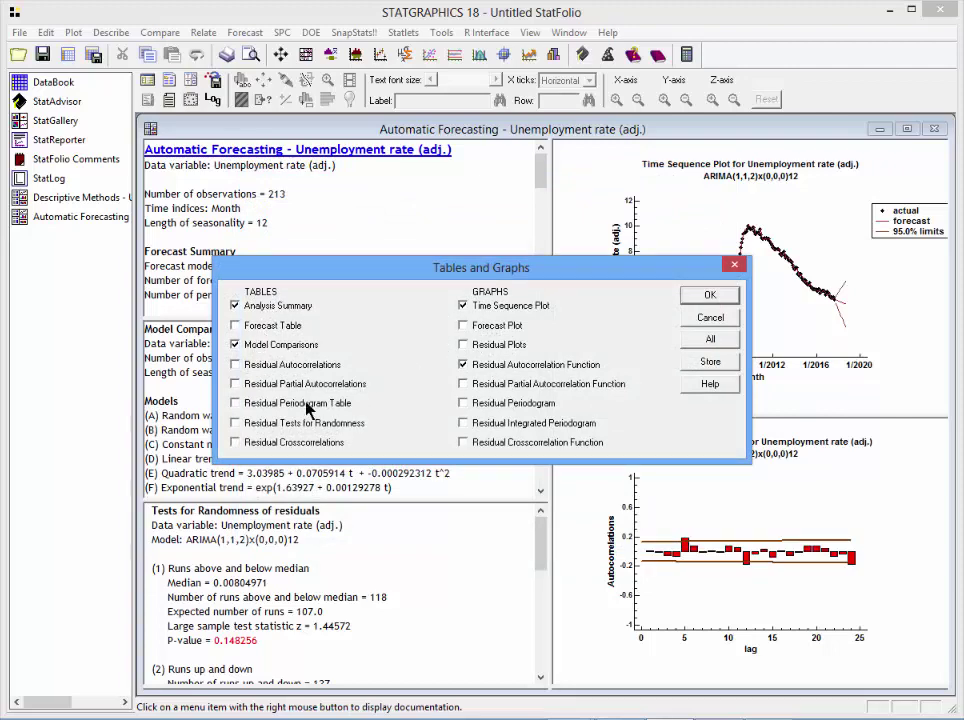
left_click(250, 424)
left_click(712, 295)
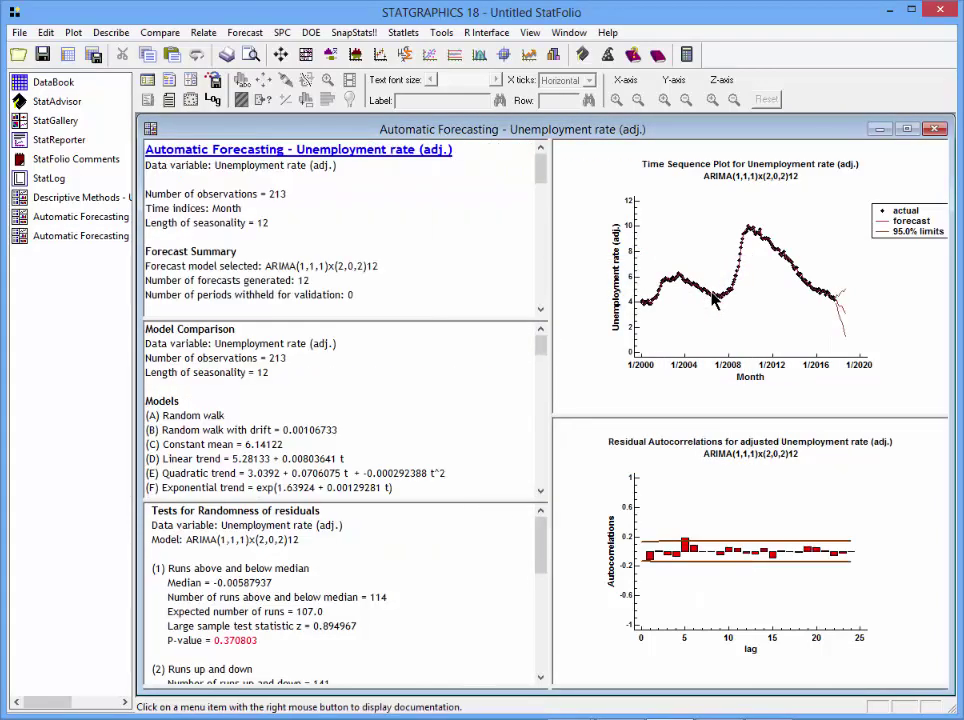
- Examine the seasonal forecast's time sequence plot, residual autocorrelations plot and residual randomness tests in enlarged view
double_click(727, 316)
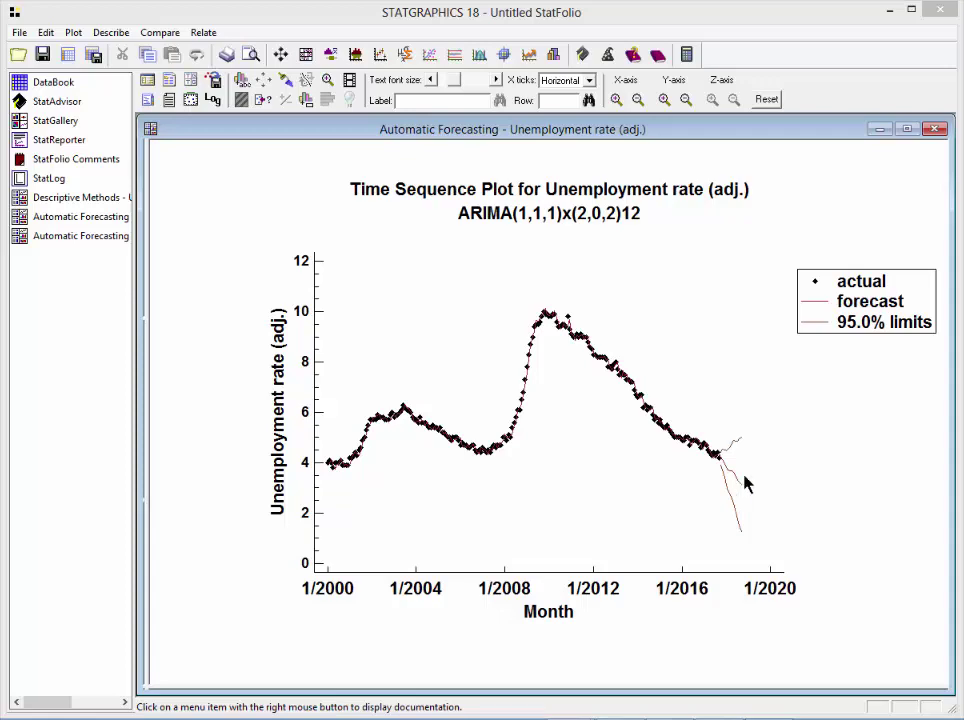
double_click(757, 413)
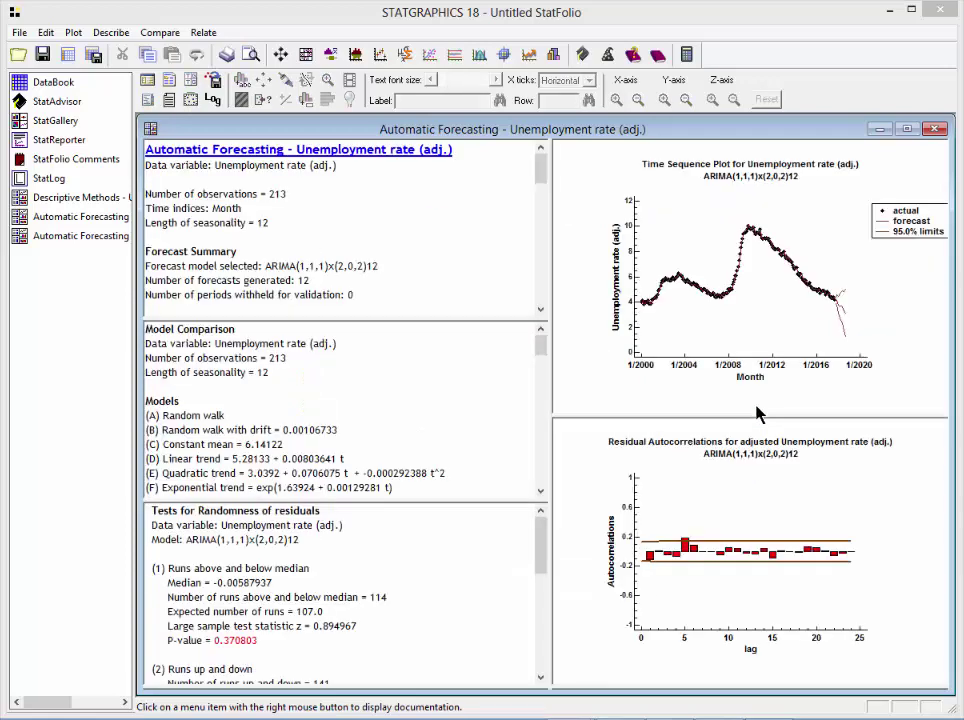
double_click(776, 486)
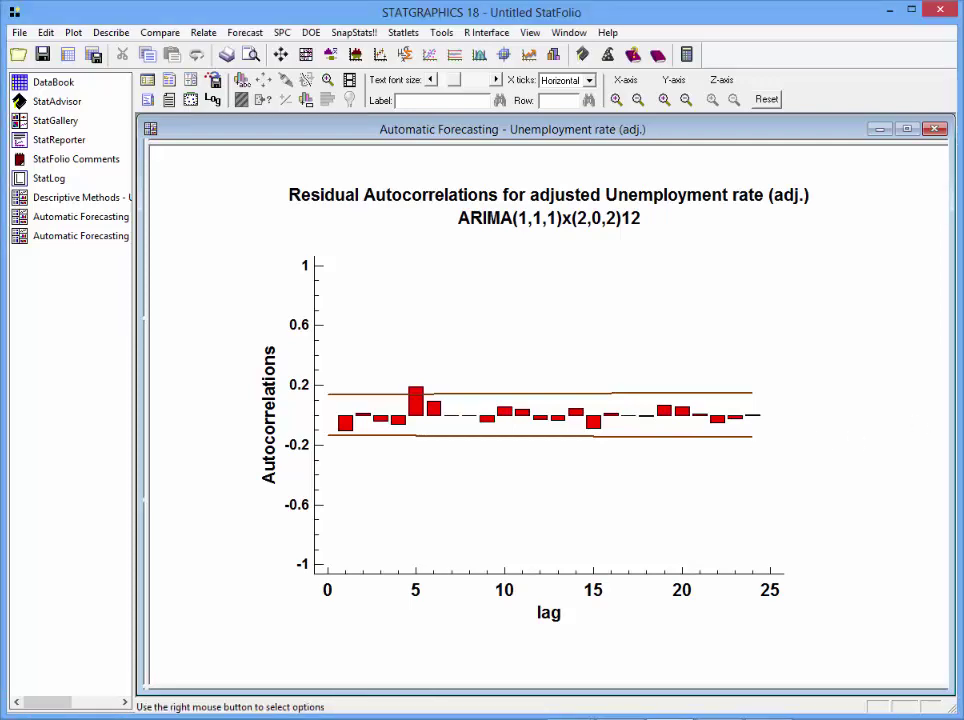
double_click(861, 355)
double_click(454, 537)
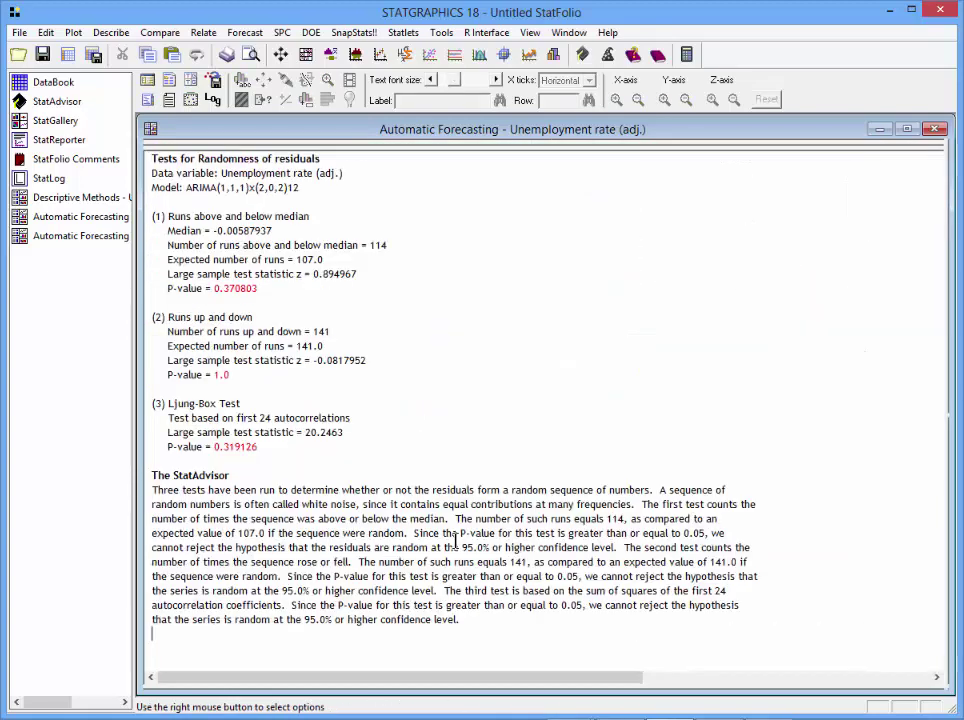